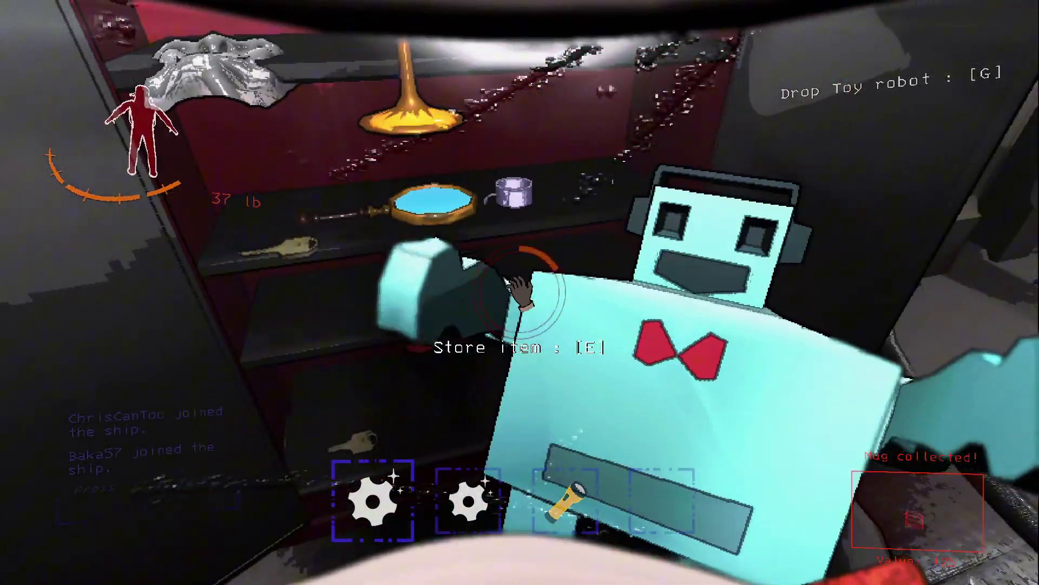
# Store the toy robot and comedy mask on the shelf, then scan for scrap
pyautogui.press('e')
pyautogui.scroll(-1, 520, 293)
pyautogui.press('e')
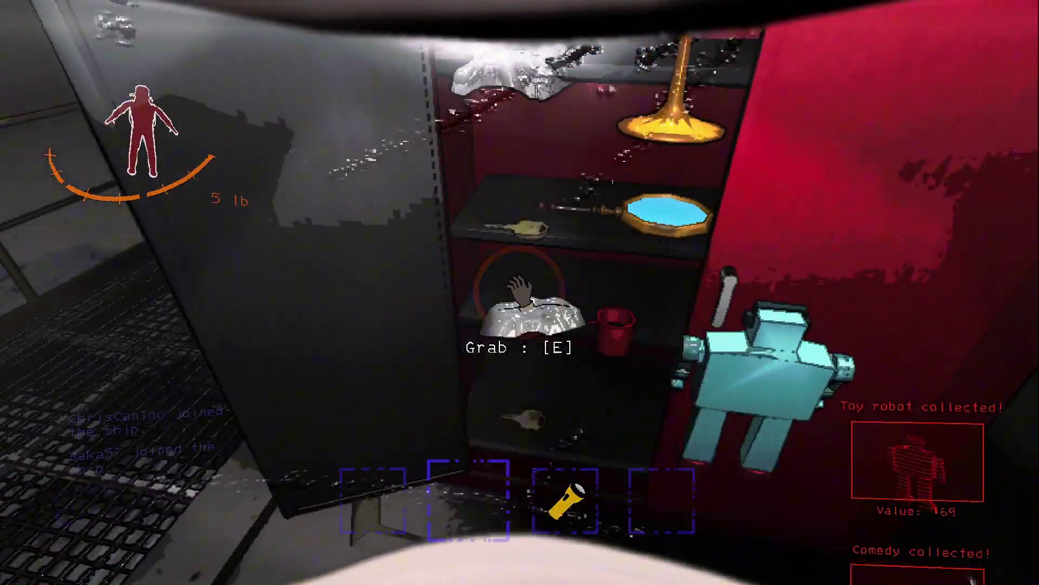
pyautogui.rightClick(520, 292)
pyautogui.scroll(-1, 520, 292)
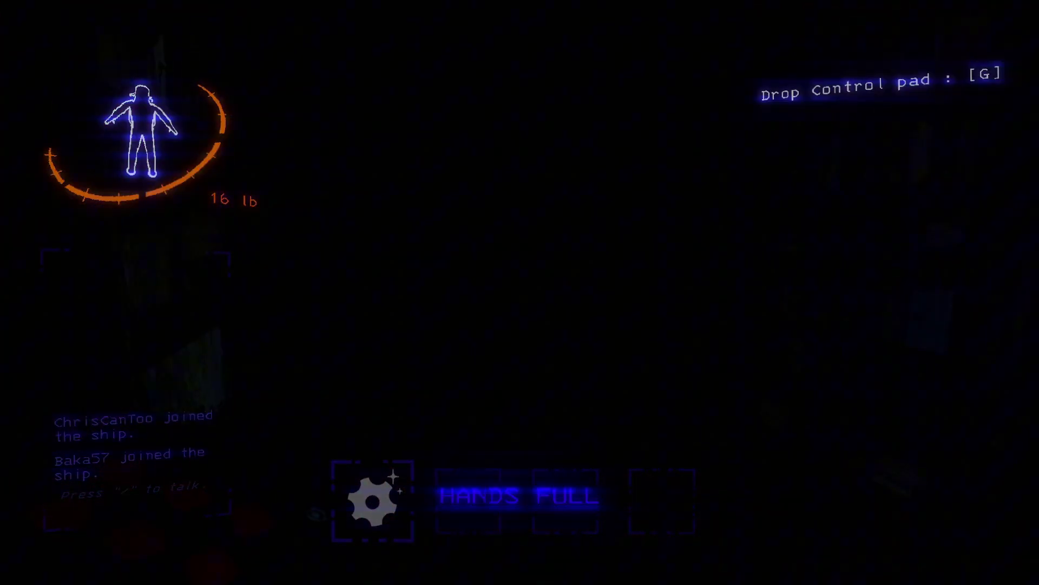
# Scan repeatedly to locate scrap such as the toy train, then grab the item ahead
pyautogui.rightClick(519, 292)
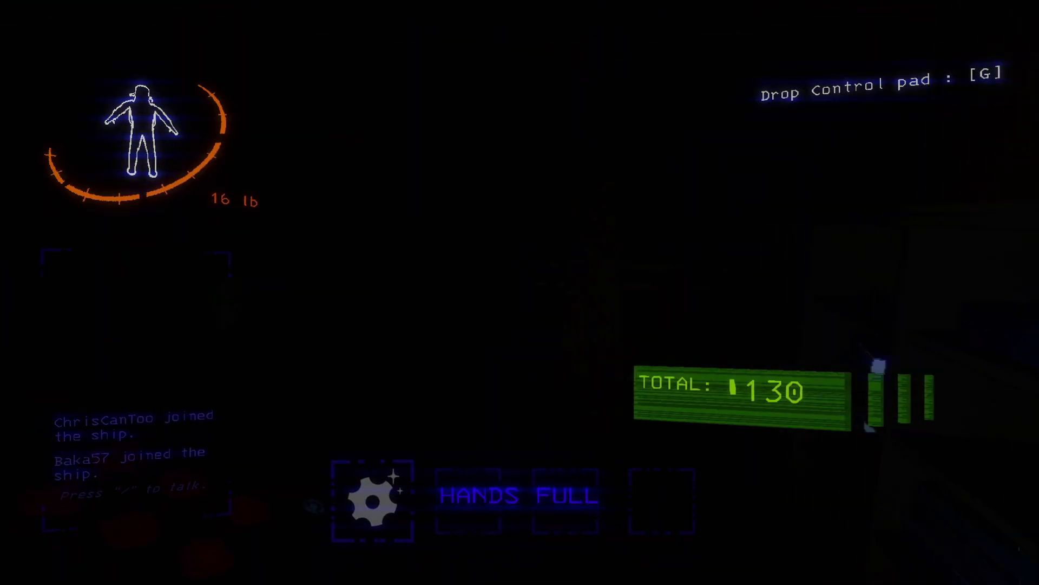
pyautogui.rightClick(520, 292)
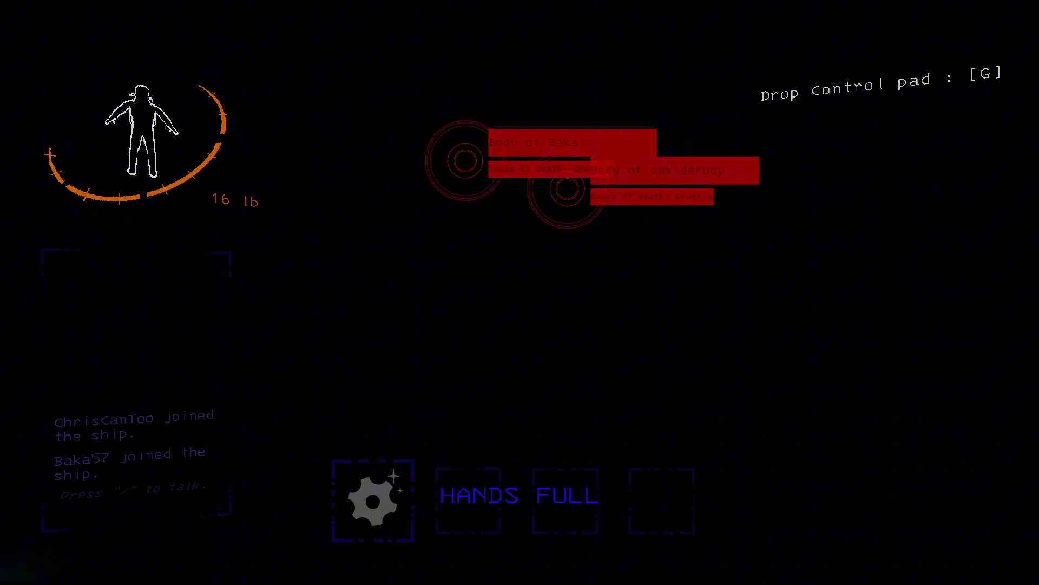
pyautogui.rightClick(520, 292)
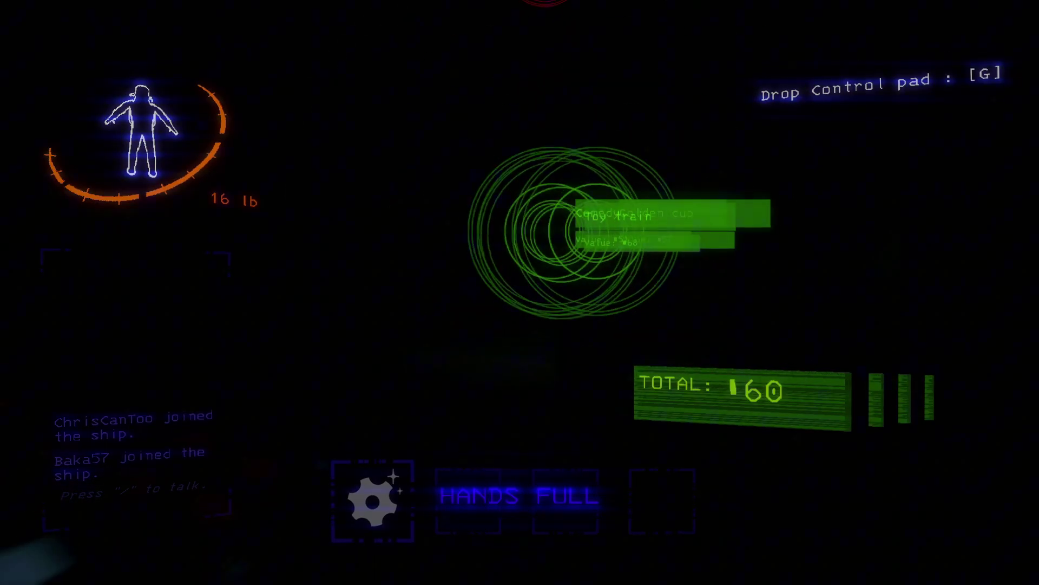
pyautogui.rightClick(520, 293)
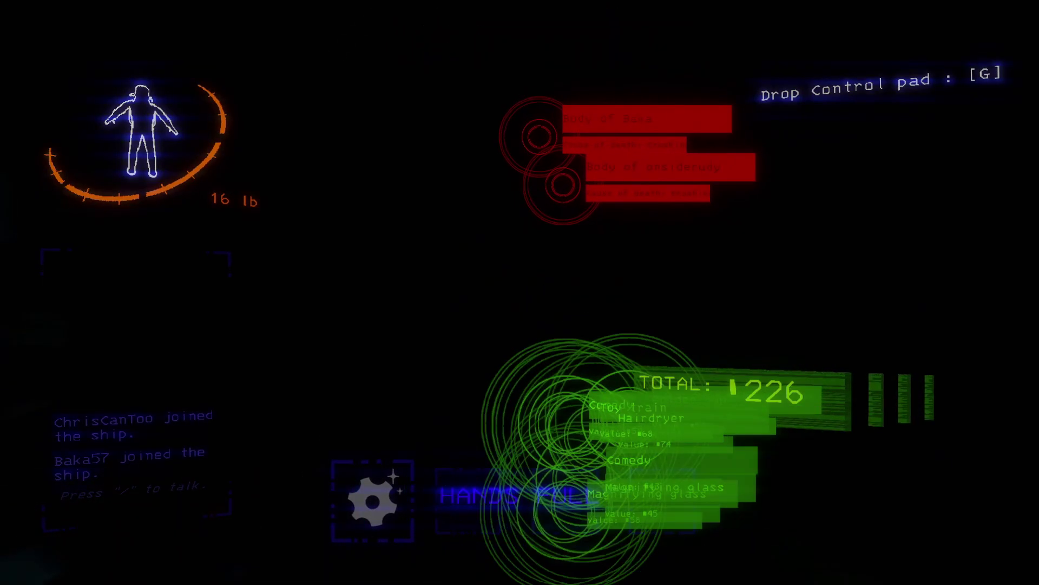
pyautogui.rightClick(520, 293)
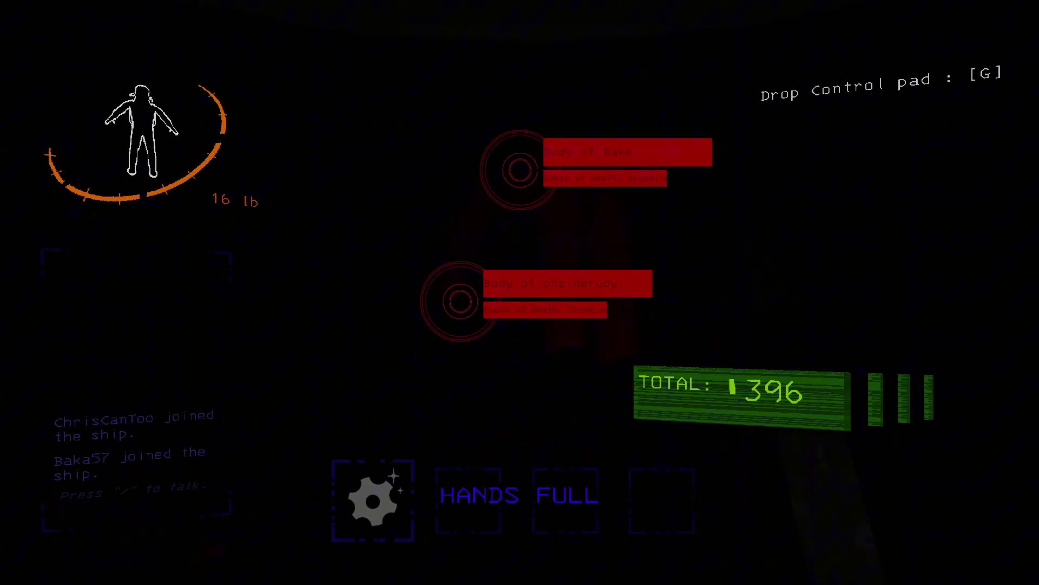
pyautogui.press('e')
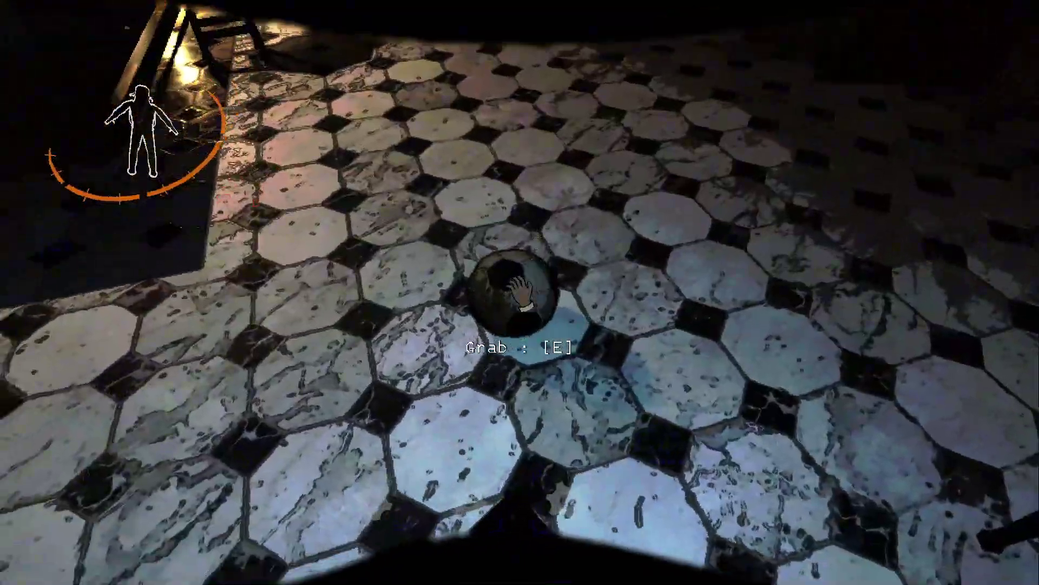
# Grab, drop and regrab the soccer ball, then switch back to the control pad
pyautogui.press('e')
pyautogui.press('g')
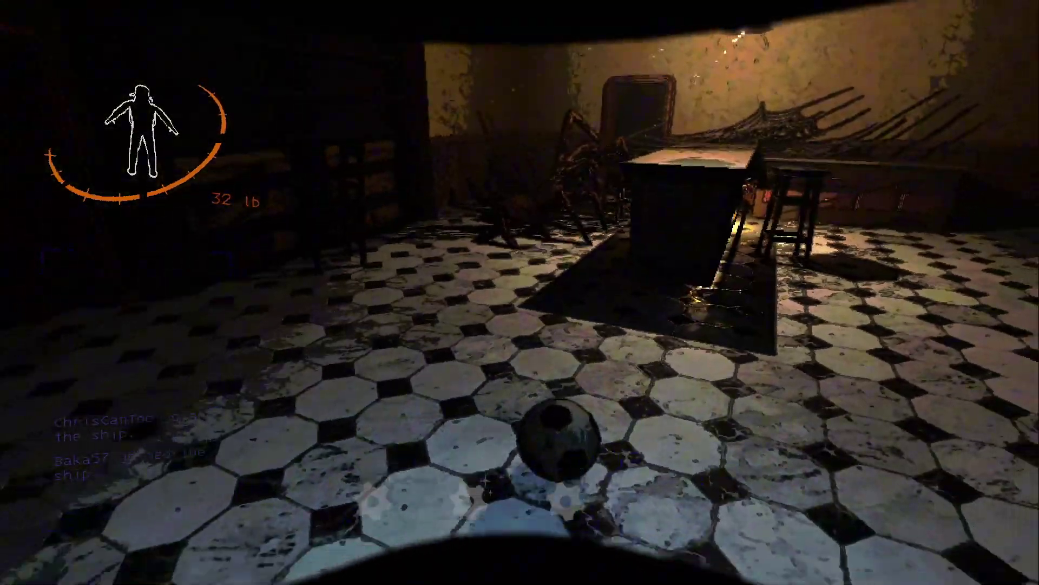
pyautogui.press('e')
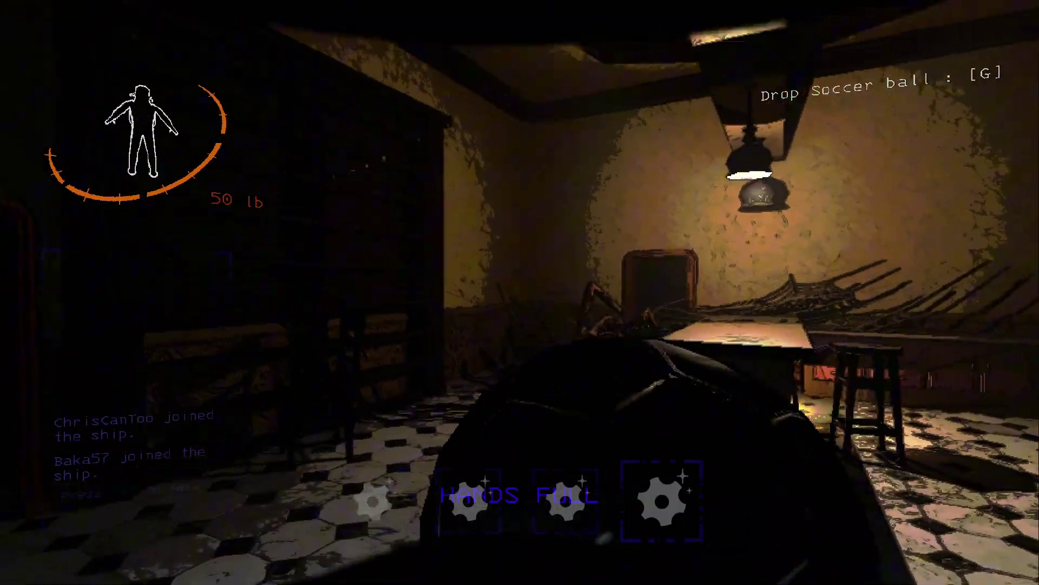
pyautogui.press('g')
pyautogui.press('e')
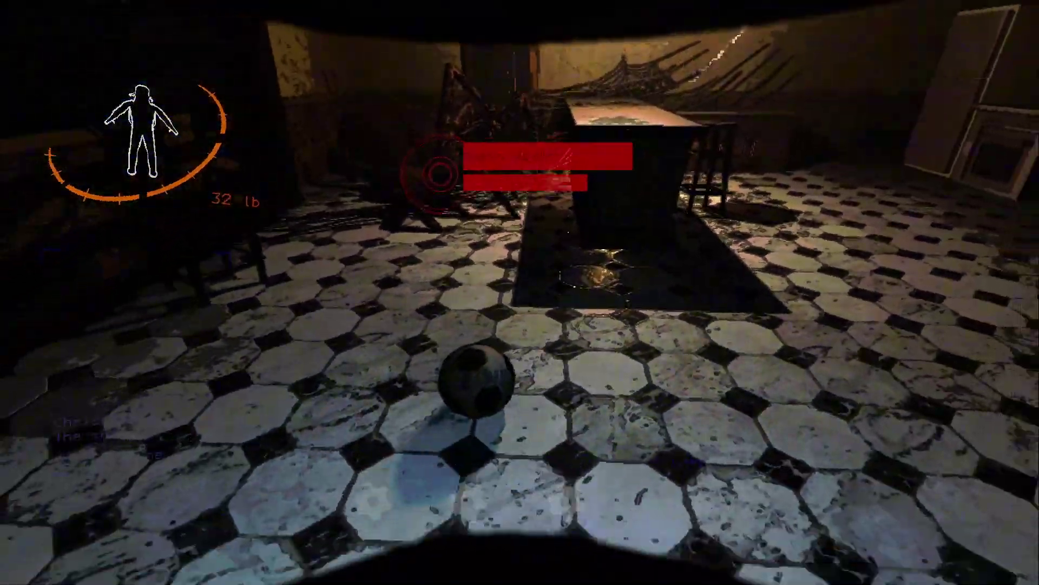
pyautogui.press('e')
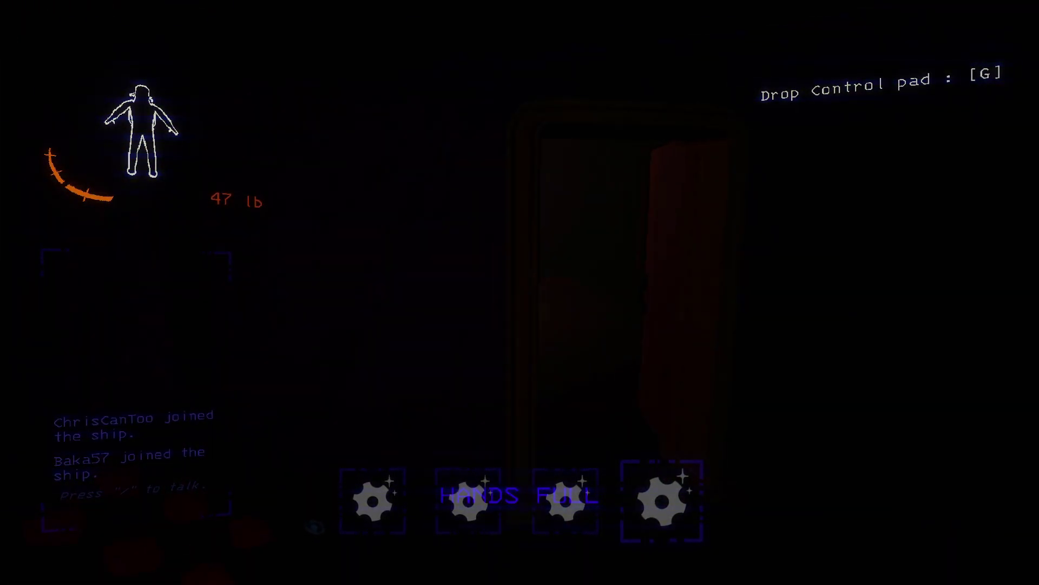
# Carry the control pad through the door and lit room into the dark corridor
pyautogui.press('e')
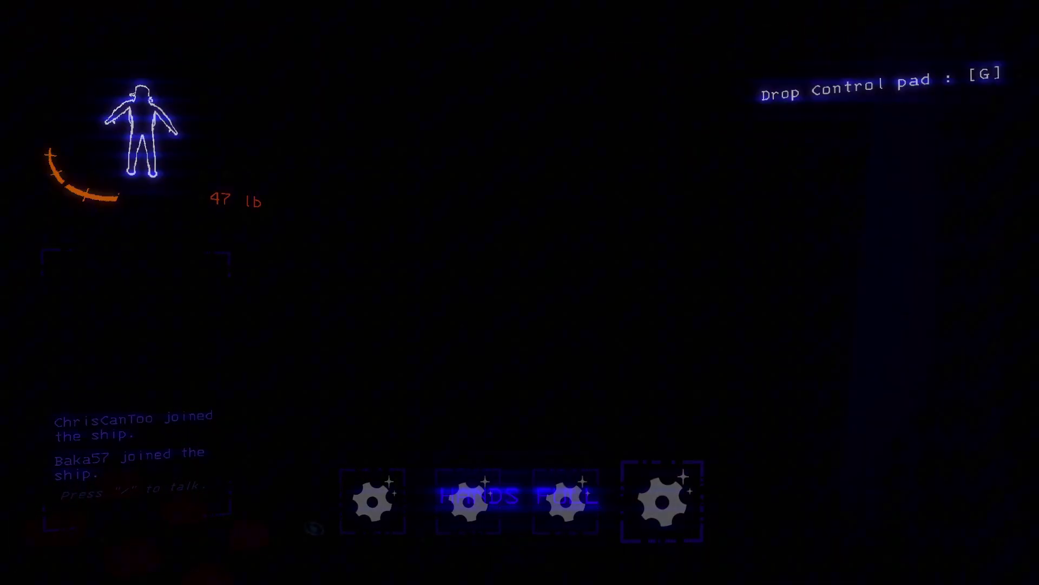
pyautogui.press('w')
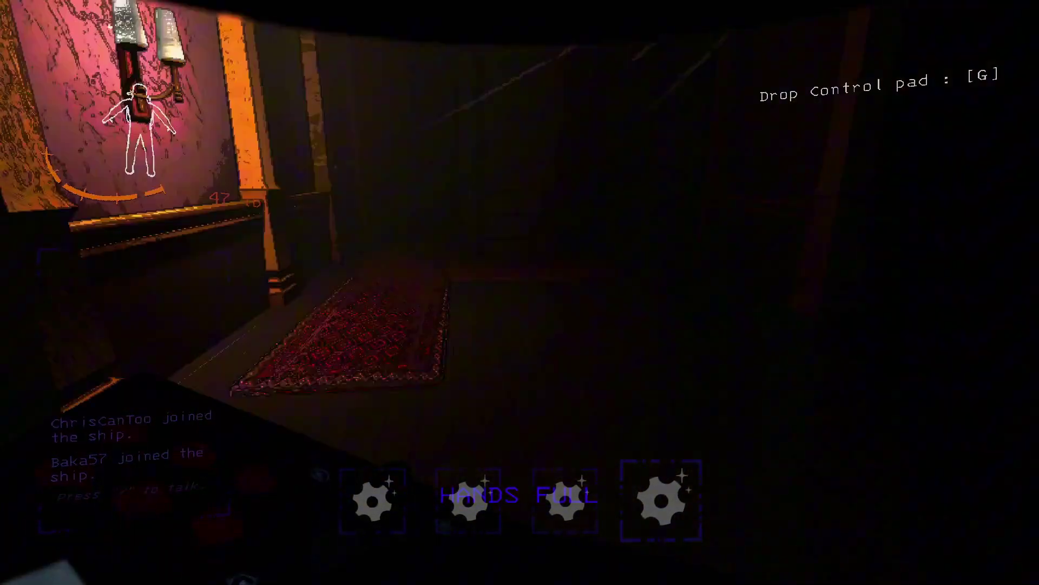
pyautogui.press('w')
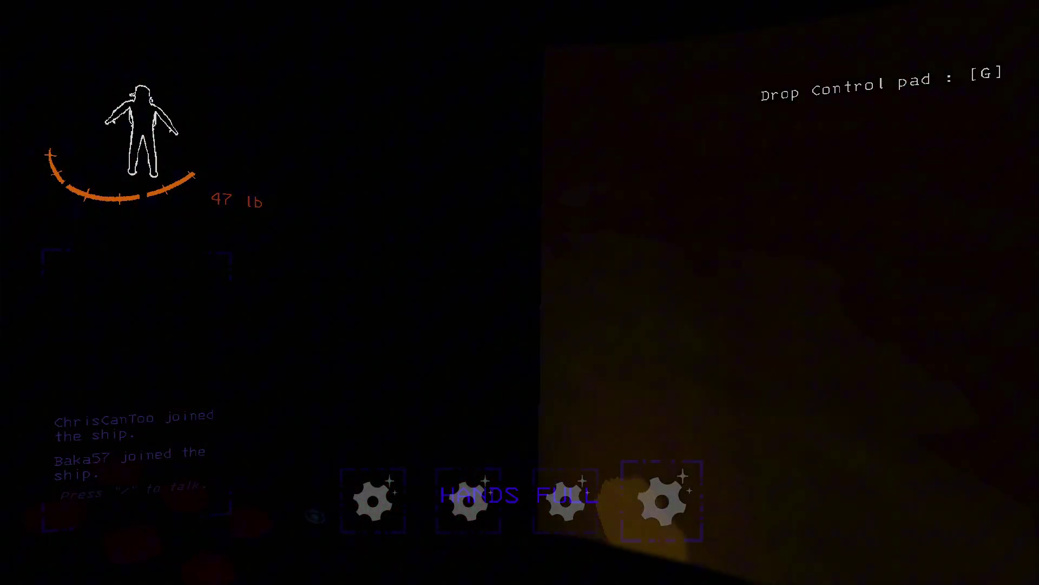
pyautogui.press('w')
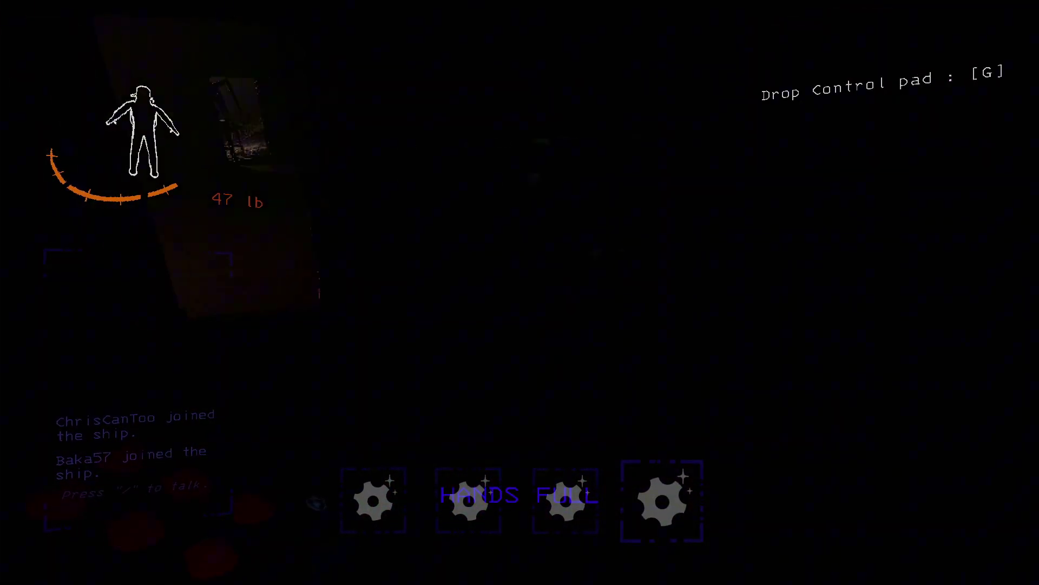
pyautogui.press('w')
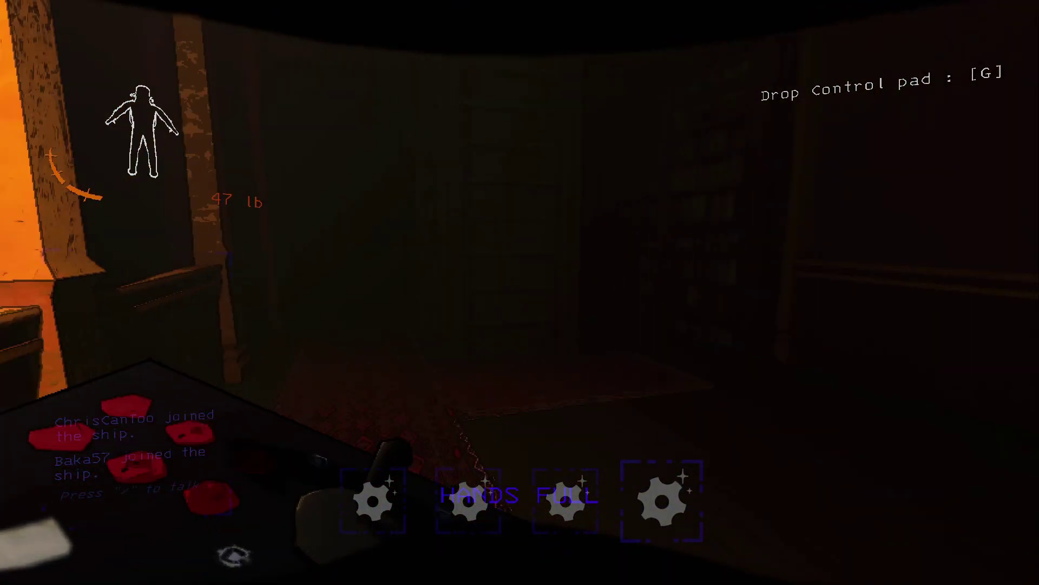
pyautogui.press('w')
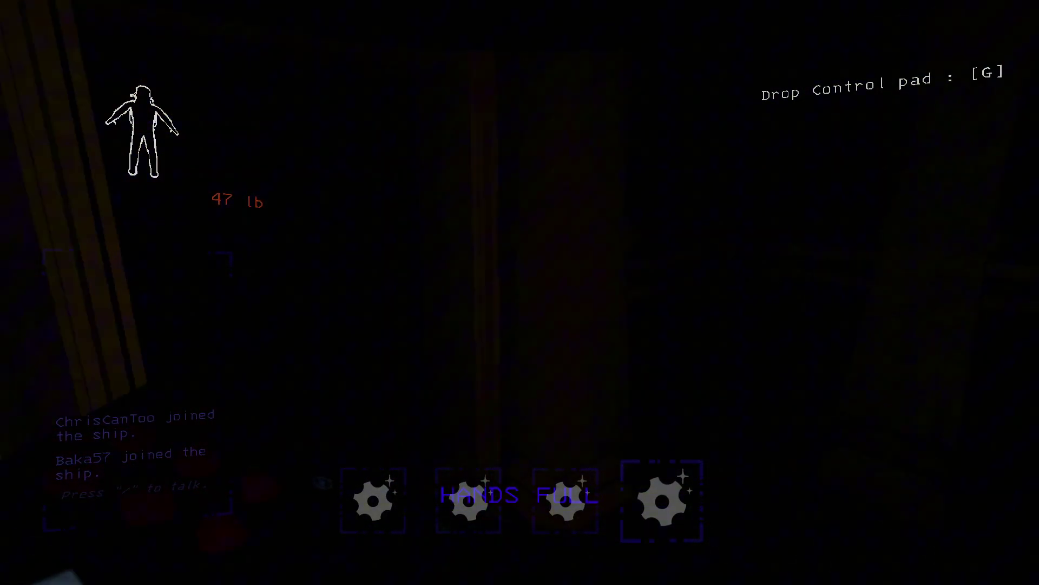
pyautogui.press('w')
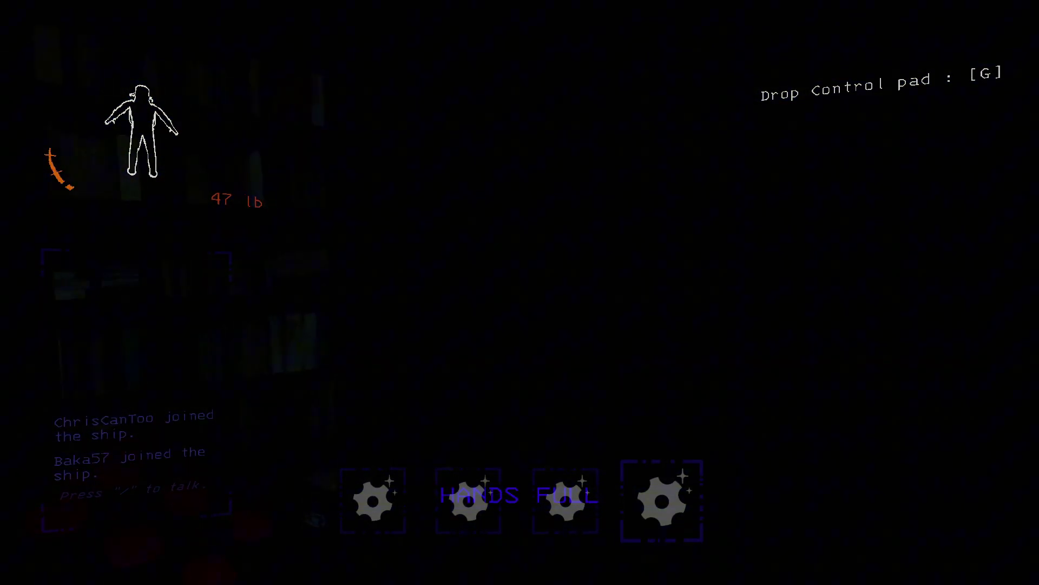
pyautogui.press('w')
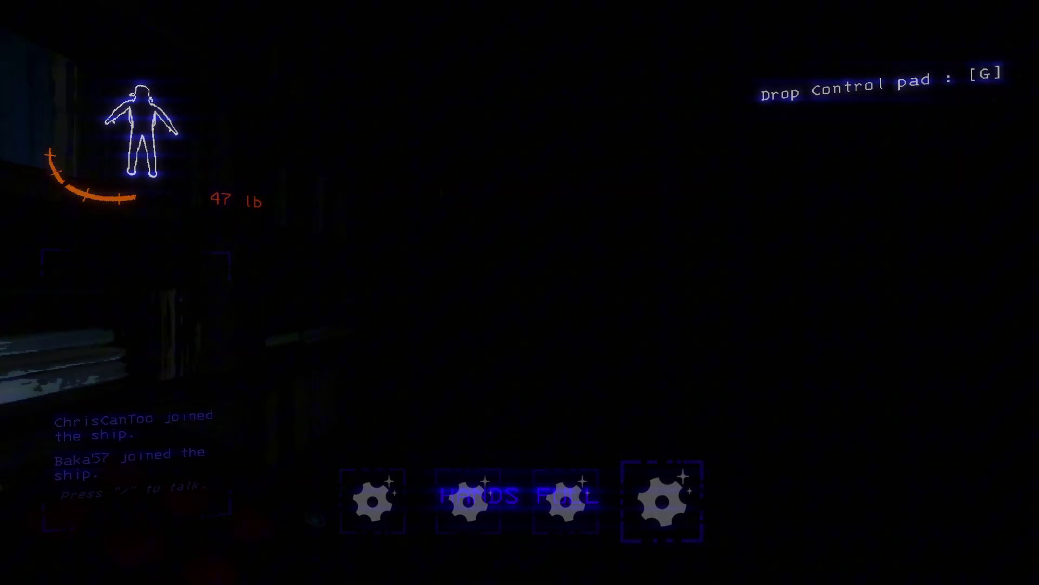
pyautogui.press('w')
pyautogui.press('w')
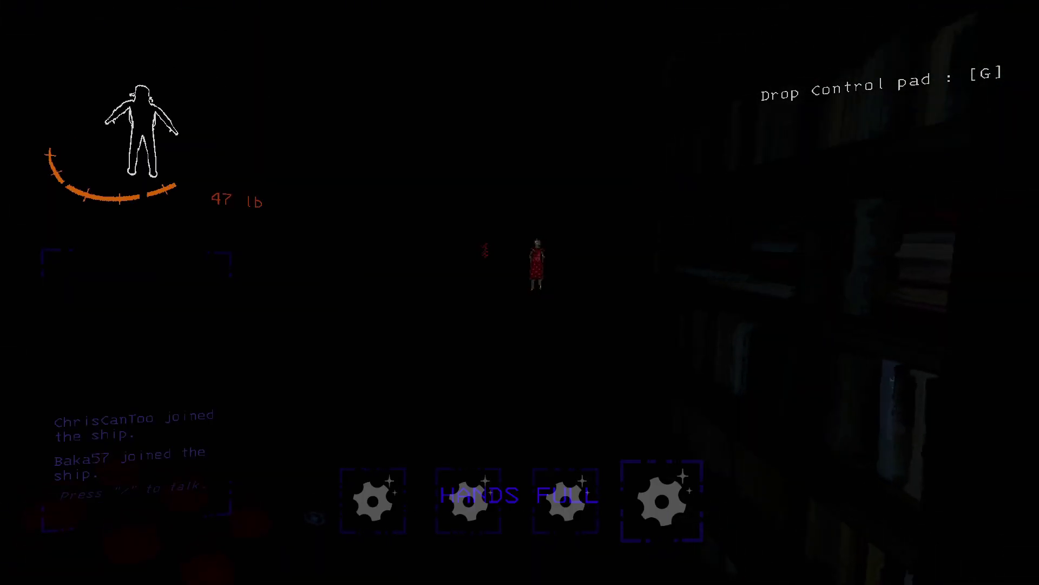
# Scan near the bookshelves to reveal the Old phone, then pass through the doorways
pyautogui.rightClick(519, 292)
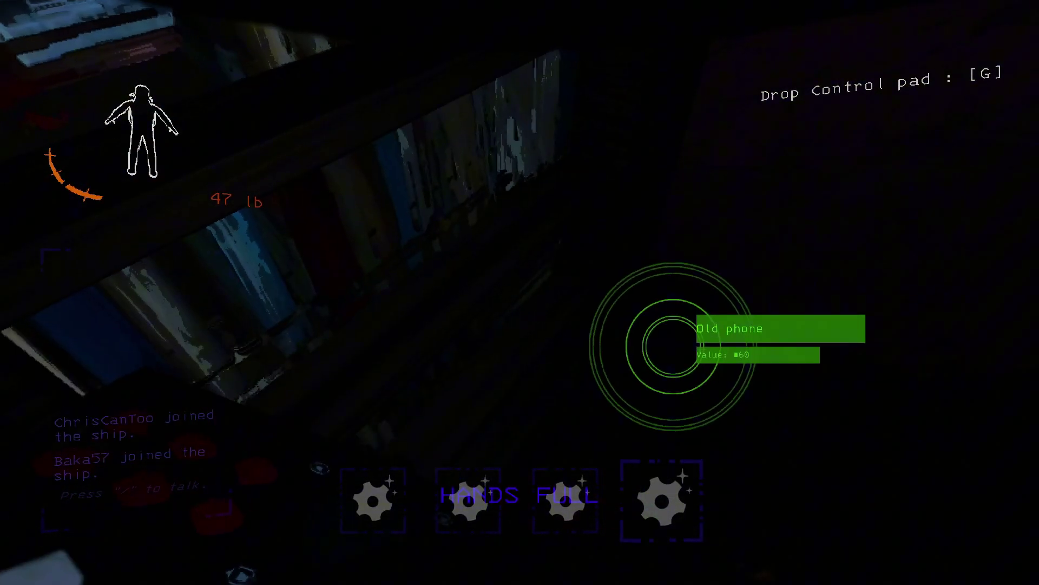
pyautogui.press('w')
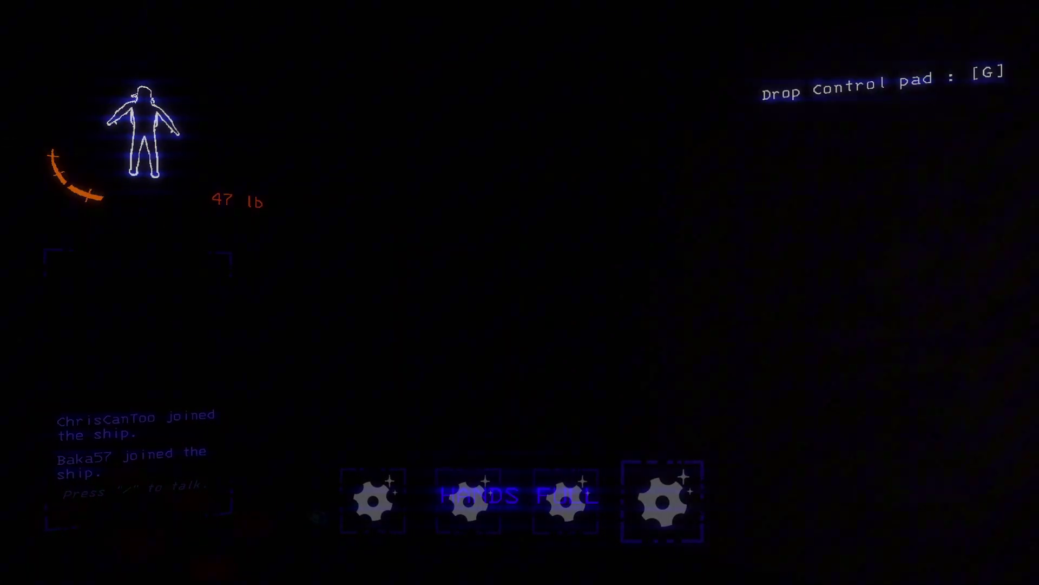
pyautogui.press('w')
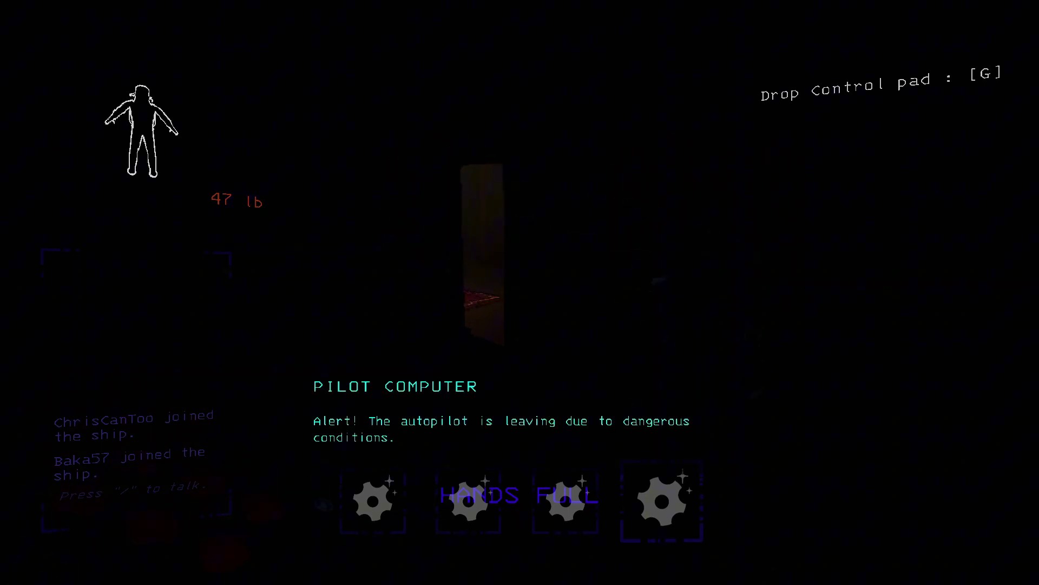
pyautogui.press('w')
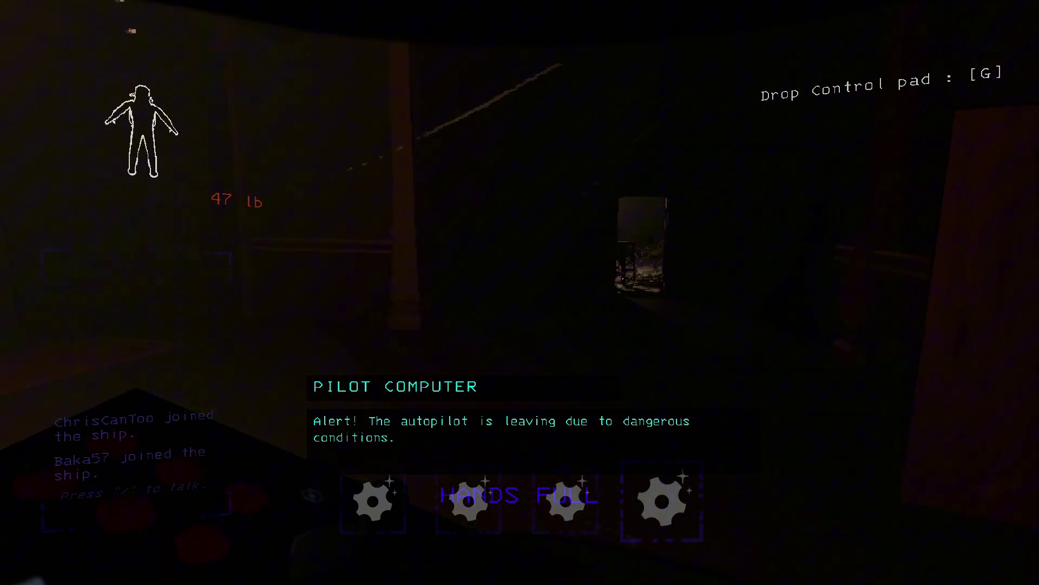
pyautogui.press('e')
pyautogui.press('w')
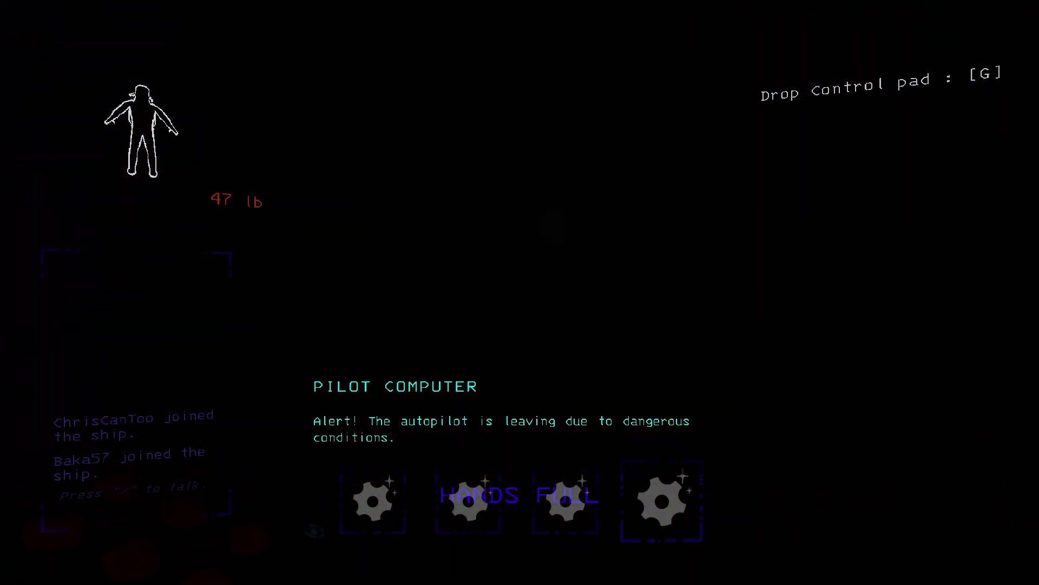
pyautogui.press('e')
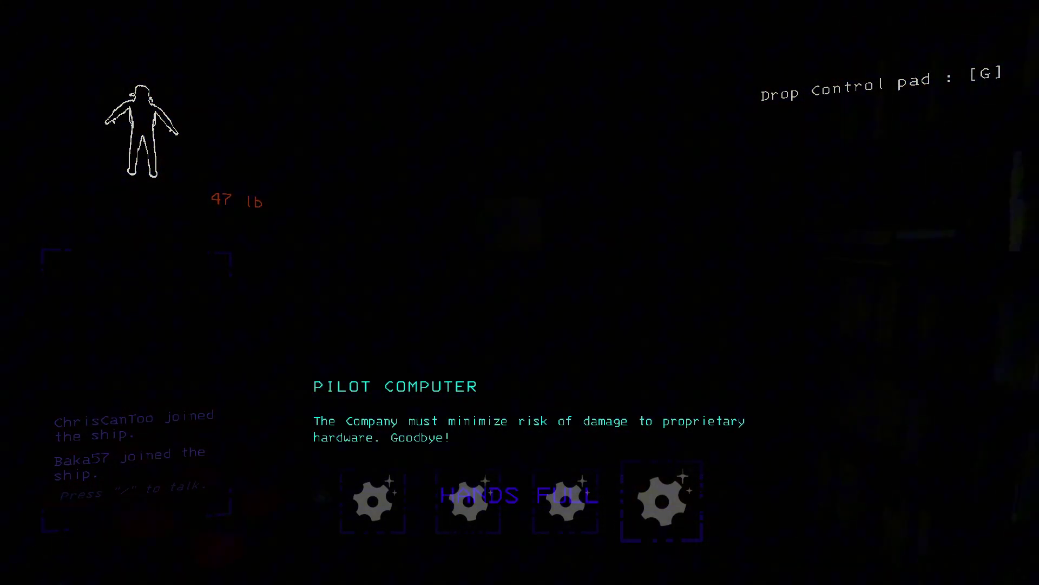
pyautogui.press('w')
pyautogui.press('w')
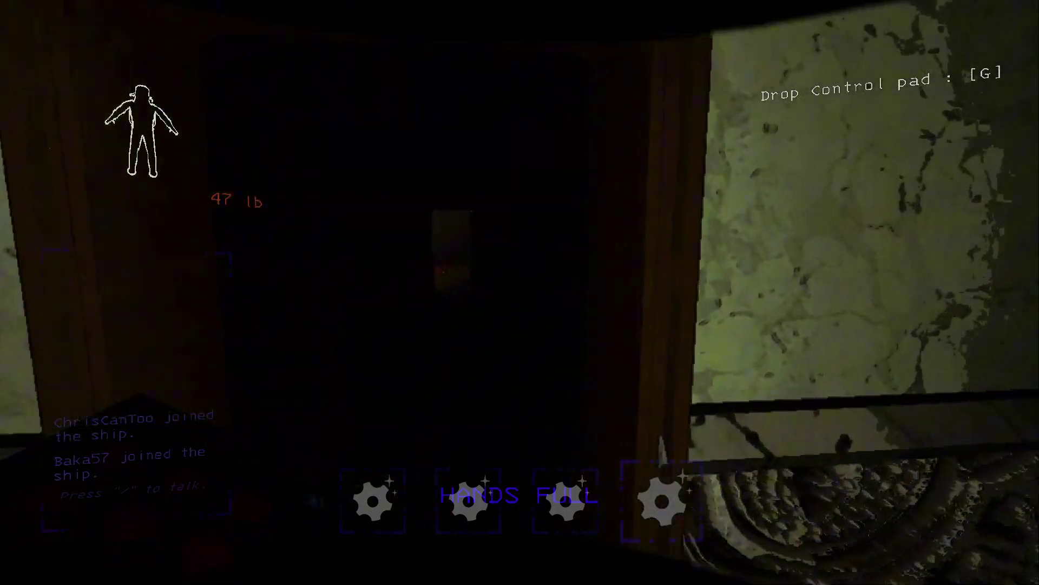
pyautogui.press('w')
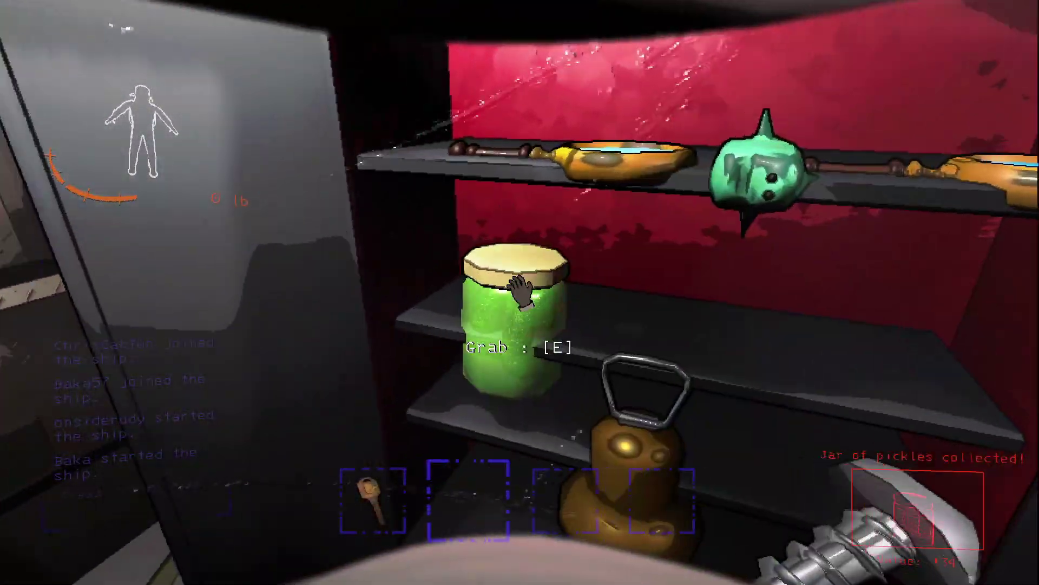
# Pick up the crate of bottles and the tea kettle inside the ship
pyautogui.press('e')
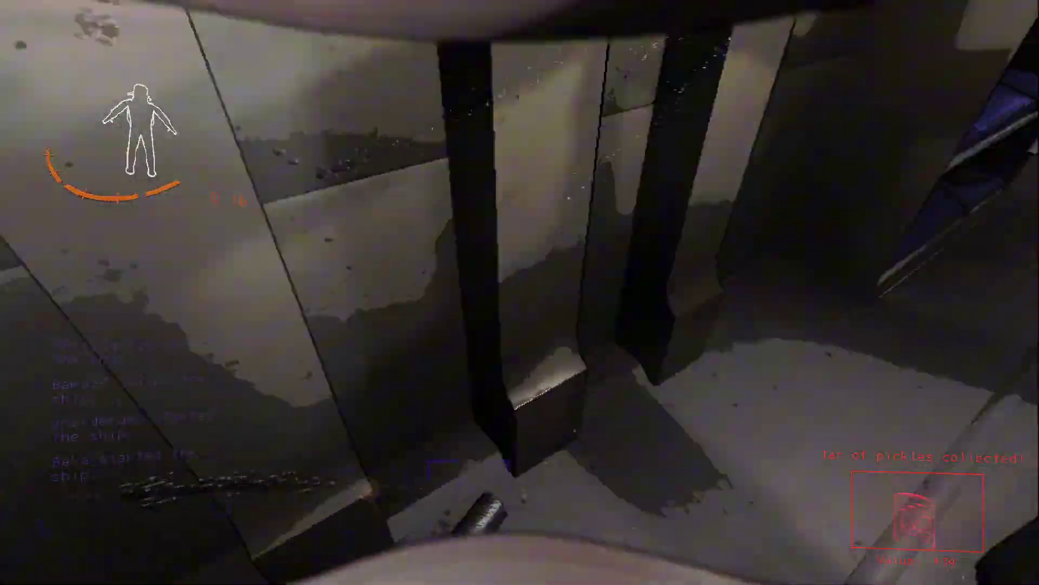
pyautogui.press('e')
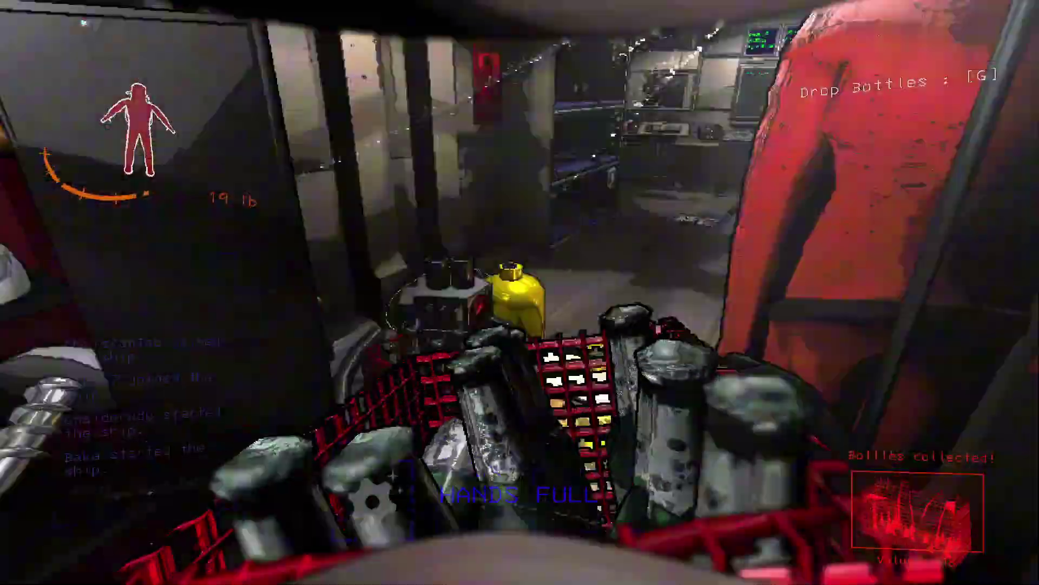
# Drop the bottles beside the control desk and pull the launch lever
pyautogui.press('g')
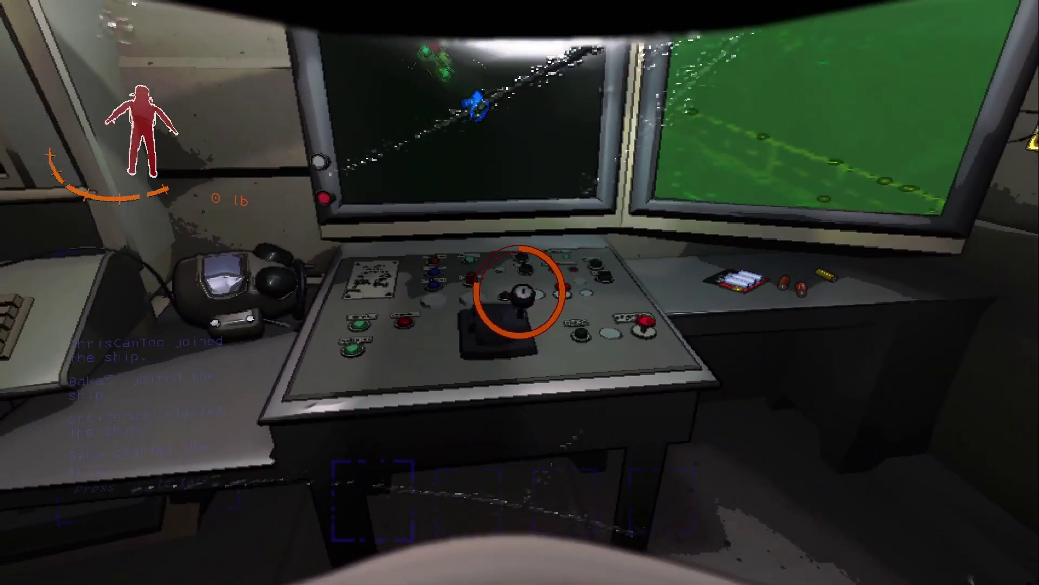
pyautogui.click(520, 293)
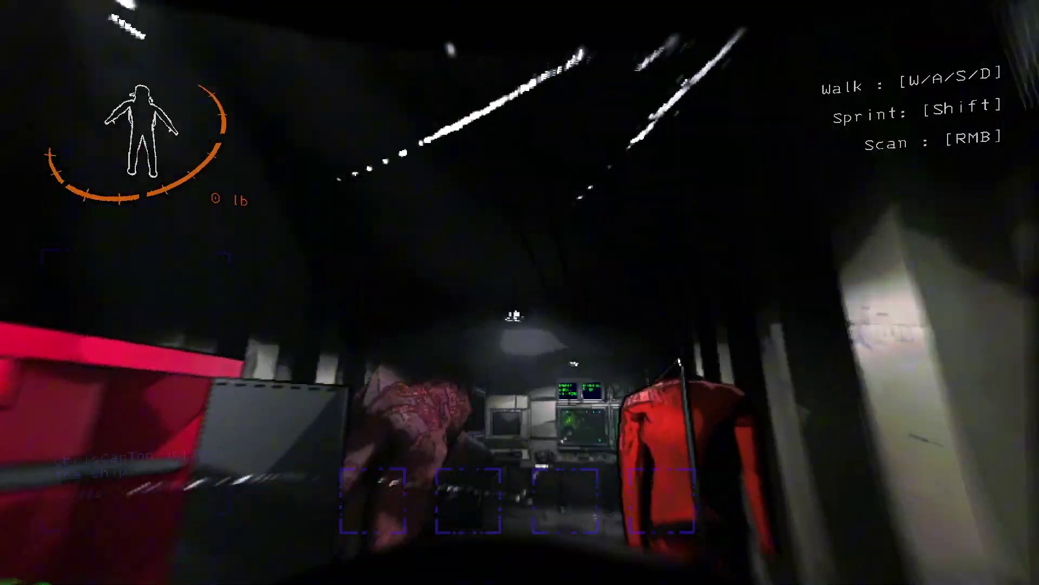
# Open the ship door from the door panel
pyautogui.press('e')
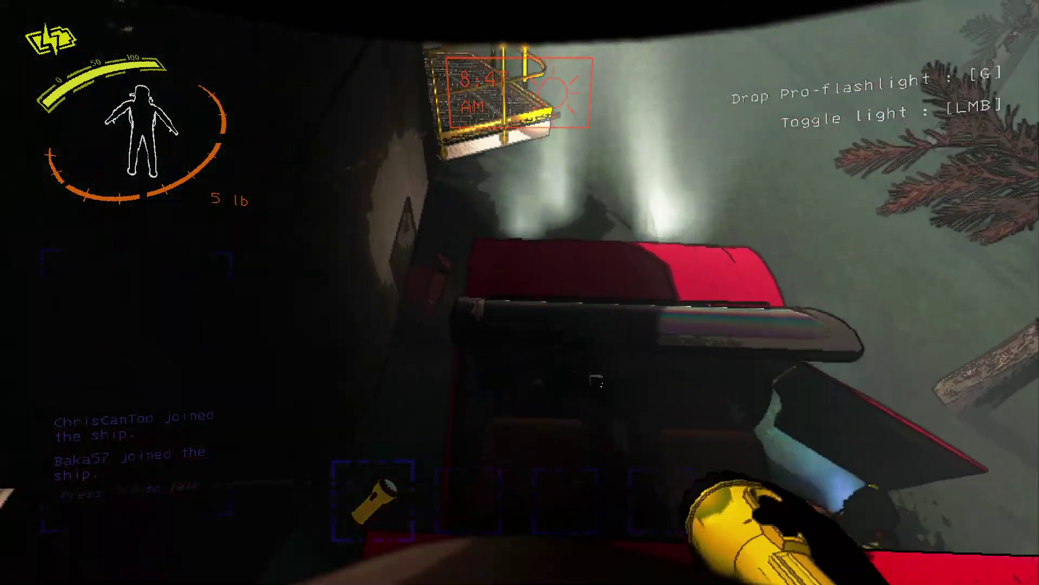
# Sit in the truck's driver seat and try the ignition, then stow the flashlight and take another seat
pyautogui.press('e')
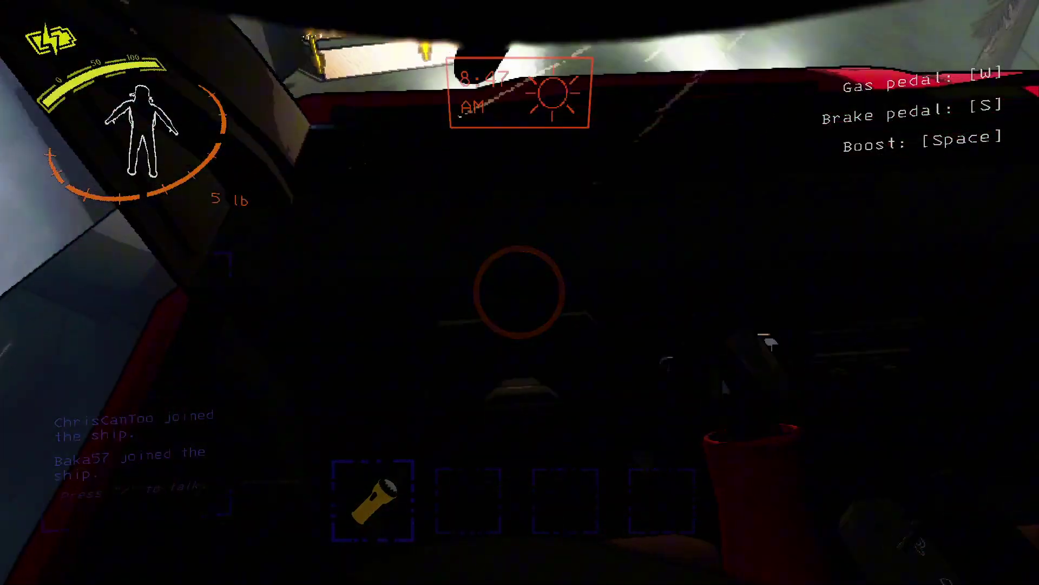
pyautogui.press('e')
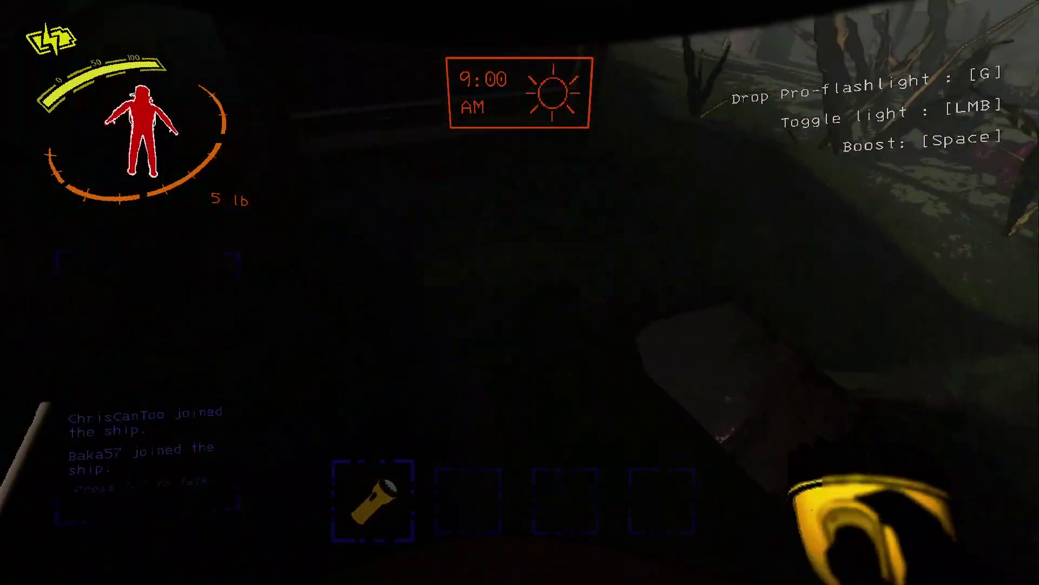
pyautogui.press('g')
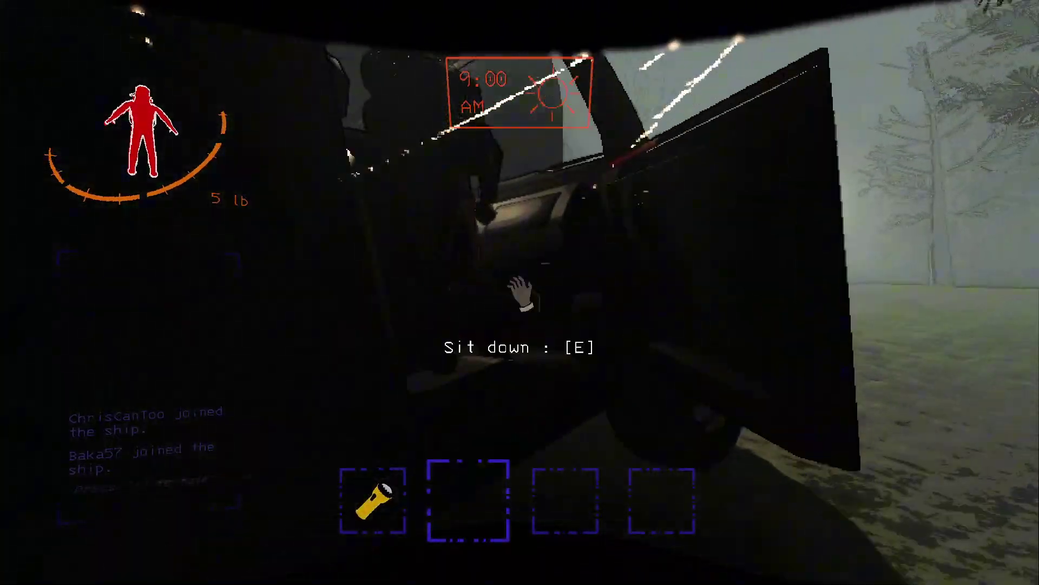
pyautogui.press('w')
pyautogui.press('e')
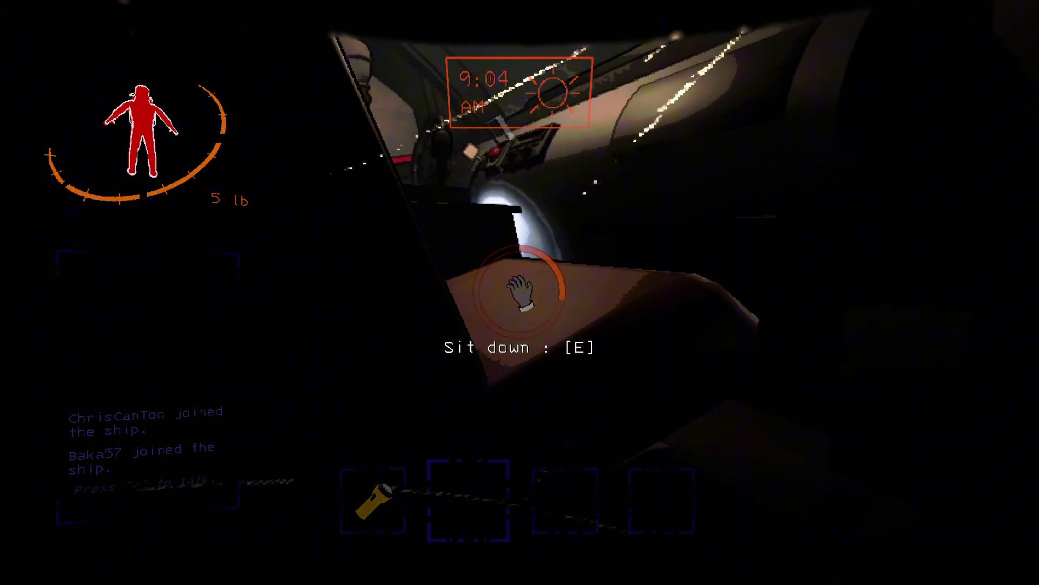
# Take the truck's passenger seat beside the driver
pyautogui.press('e')
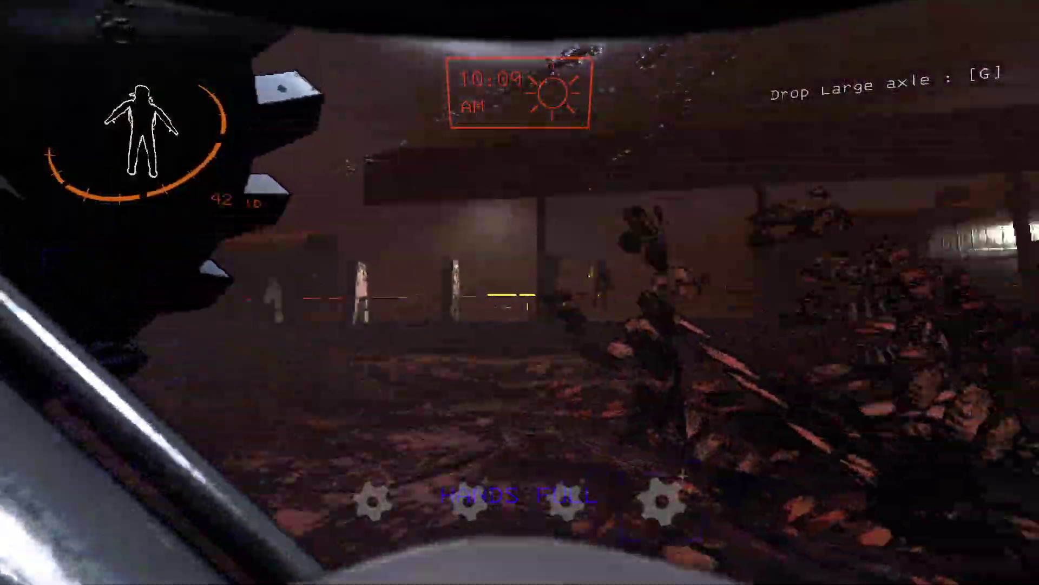
# Drop the large axle and walk past the crouched crewmate through the fog
pyautogui.press('w')
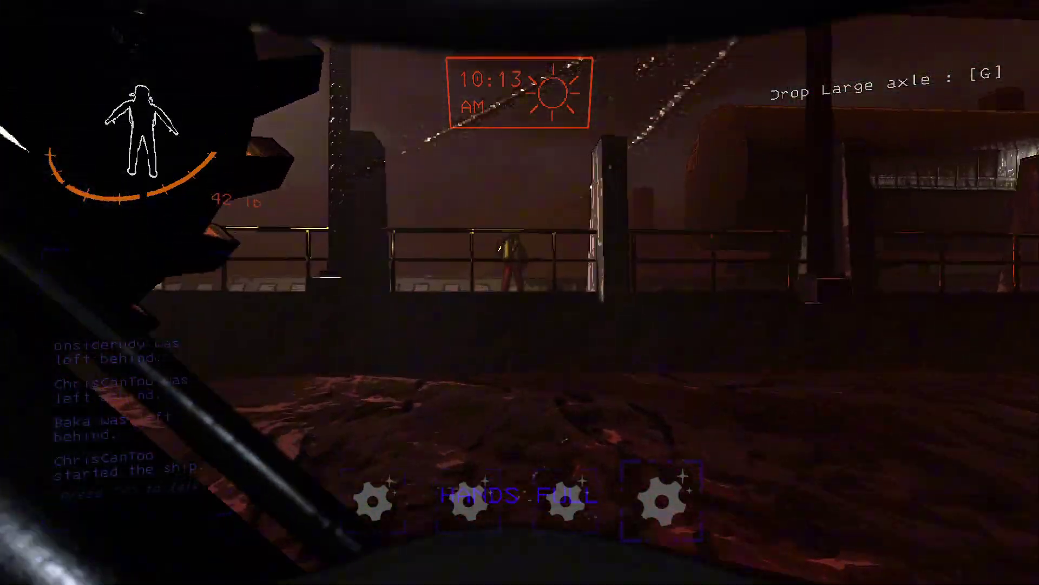
pyautogui.press('g')
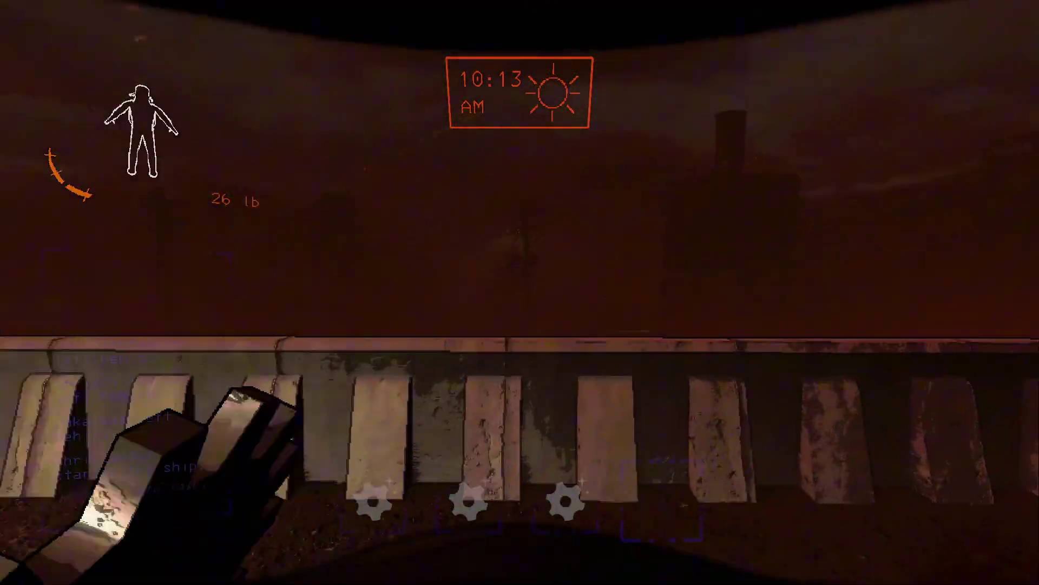
pyautogui.press('w')
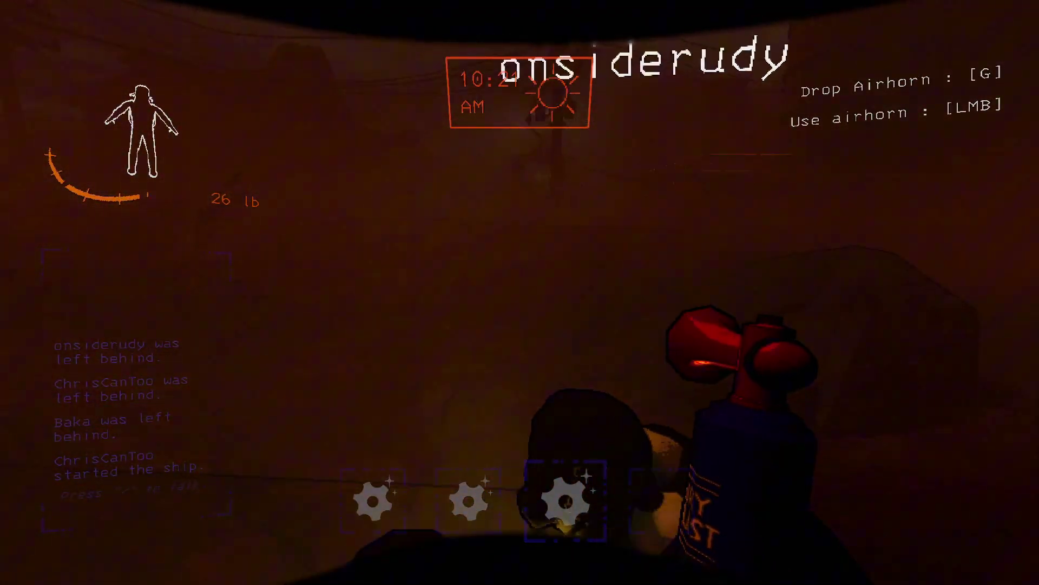
pyautogui.press('w')
pyautogui.press('w')
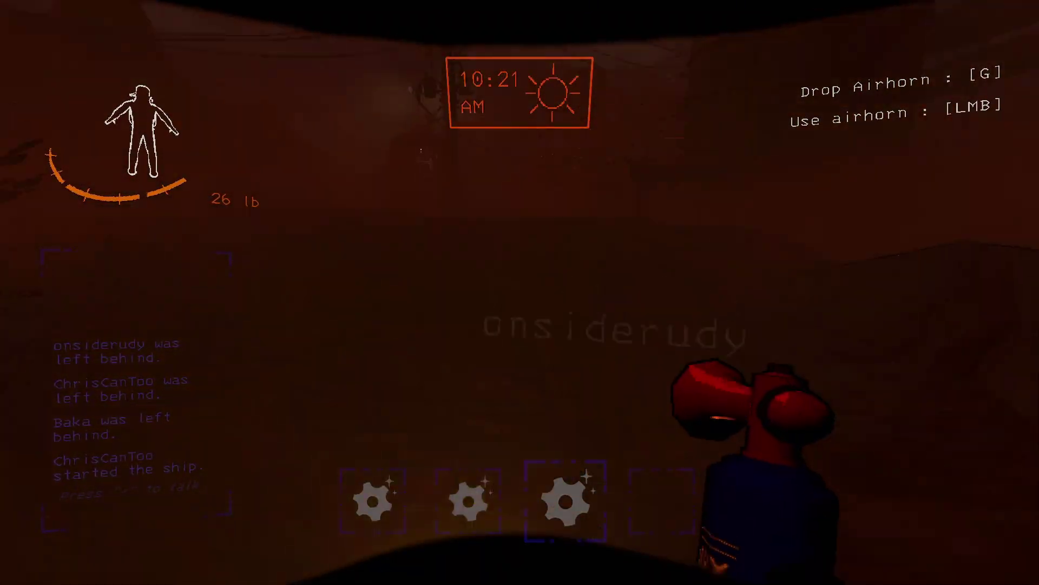
pyautogui.press('w')
pyautogui.press('w')
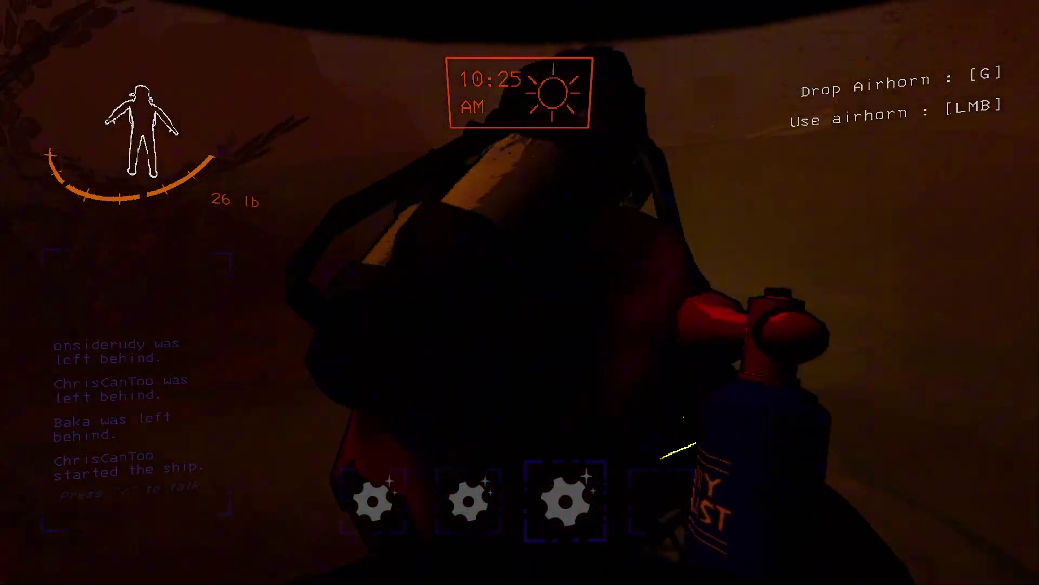
# Drop the airhorn, climb the ladder onto the ship, and drop the V-type engine
pyautogui.press('w')
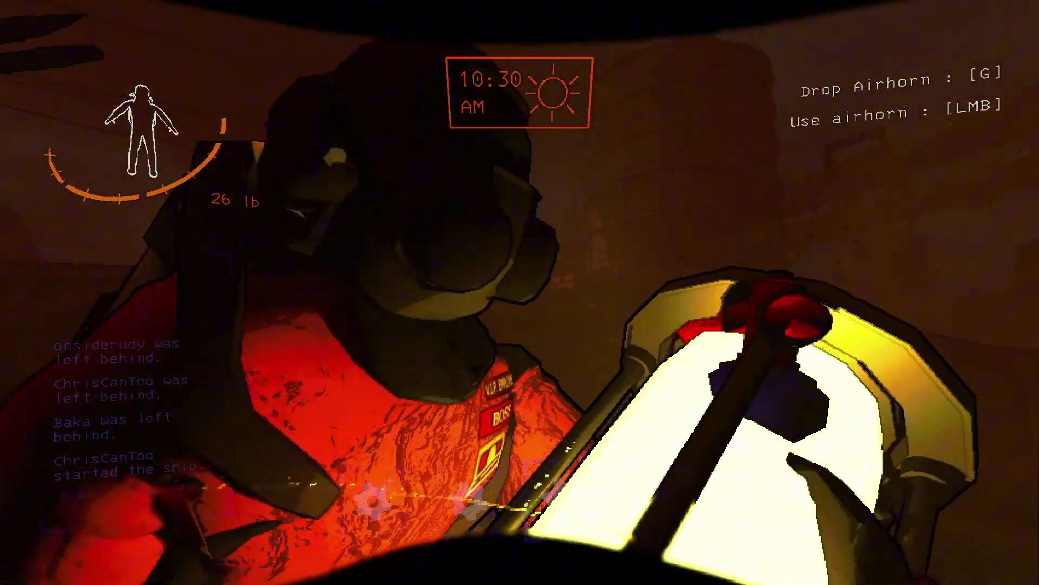
pyautogui.press('w')
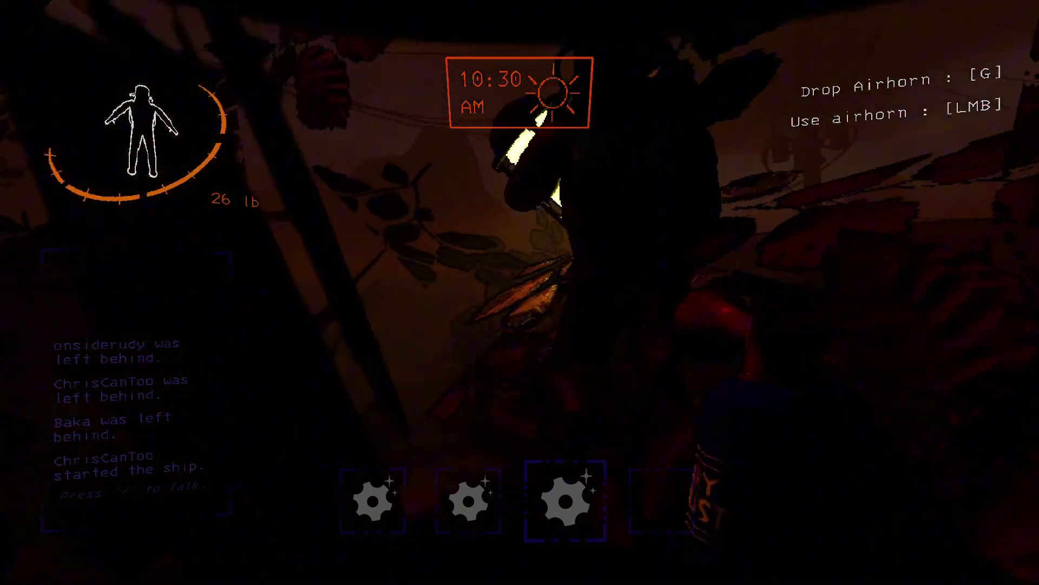
pyautogui.press('w')
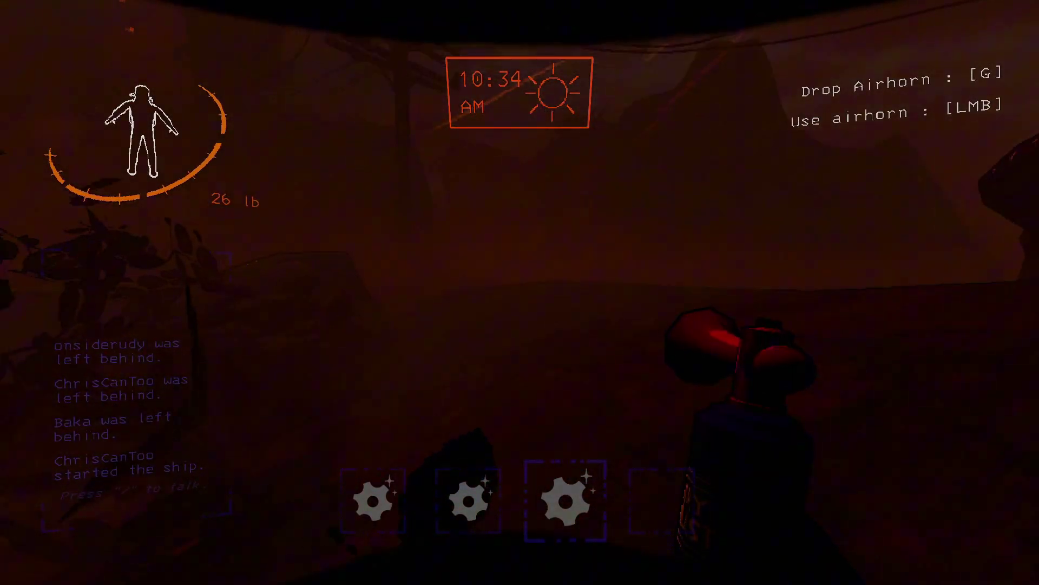
pyautogui.press('w')
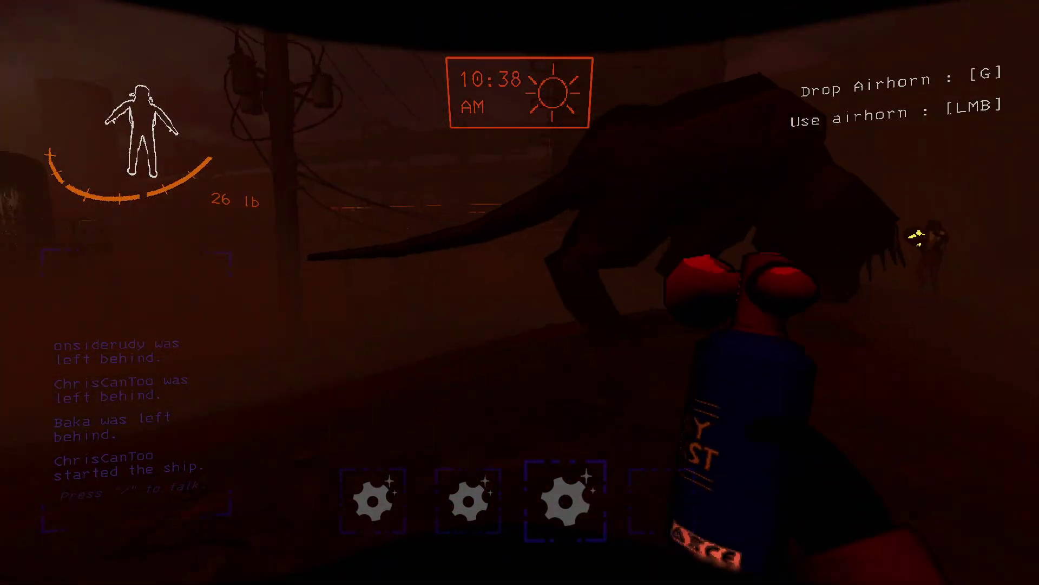
pyautogui.press('w')
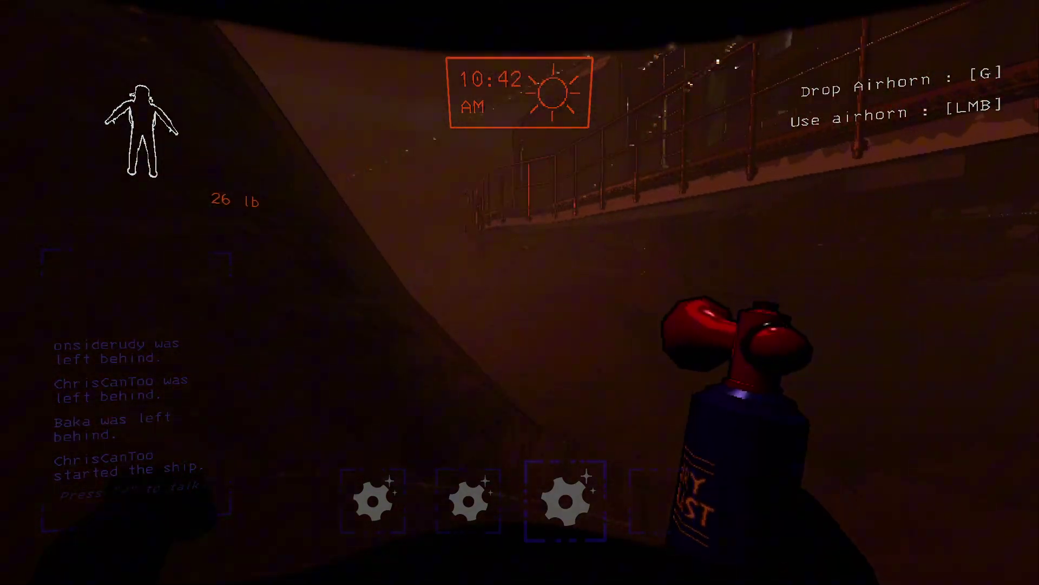
pyautogui.press('g')
pyautogui.press('w')
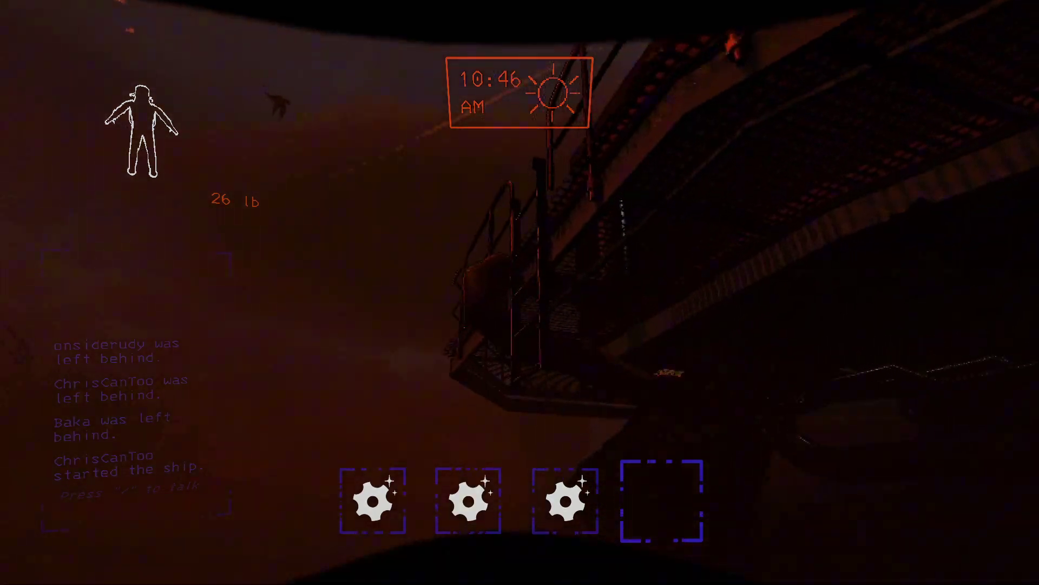
pyautogui.press('e')
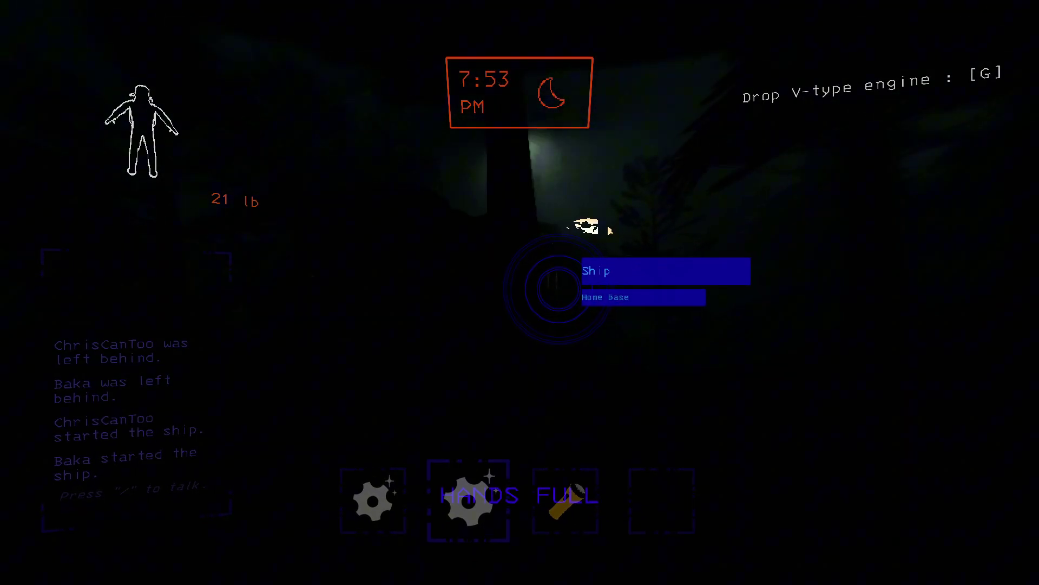
pyautogui.press('g')
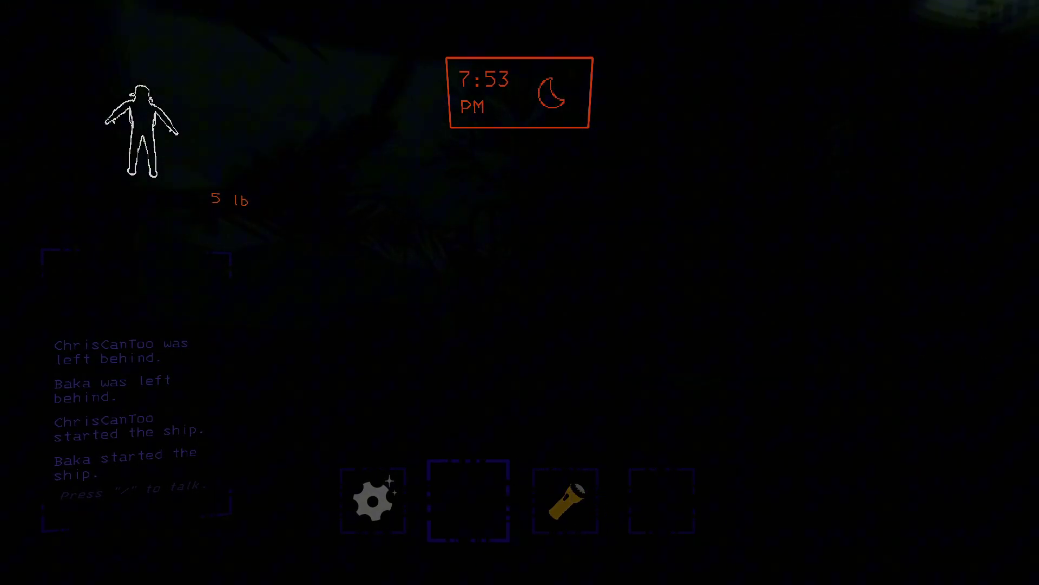